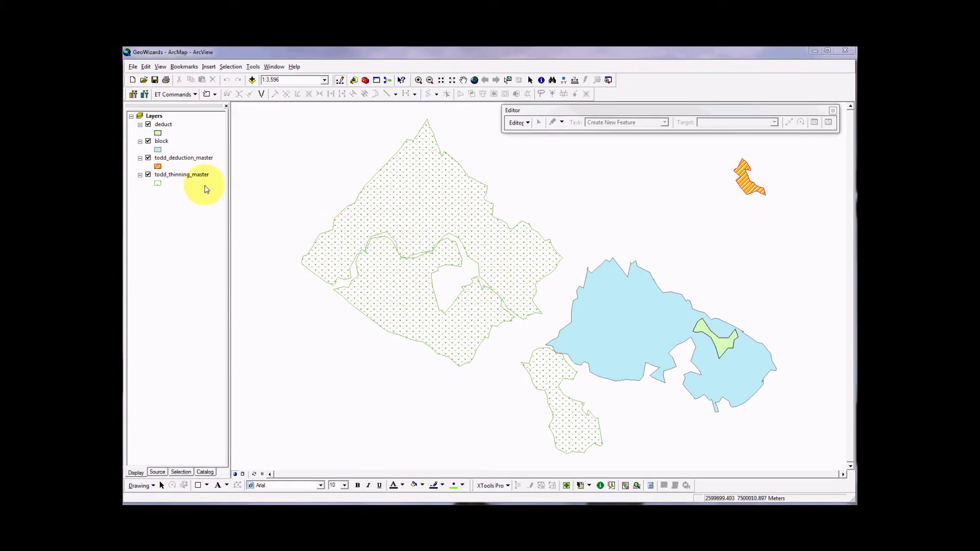
Step: Zoom the map to the block layer's extent and hide the deduct layer
click(166, 145)
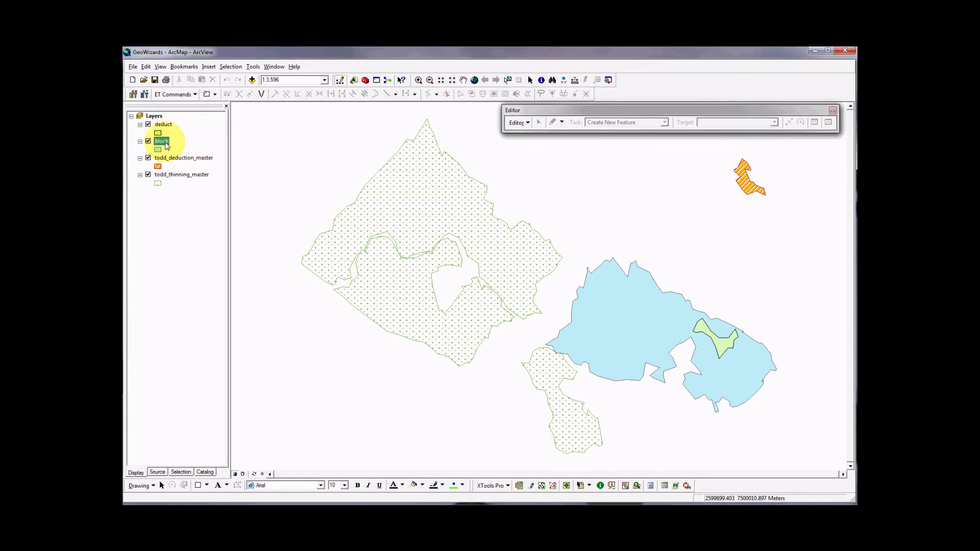
right_click(166, 145)
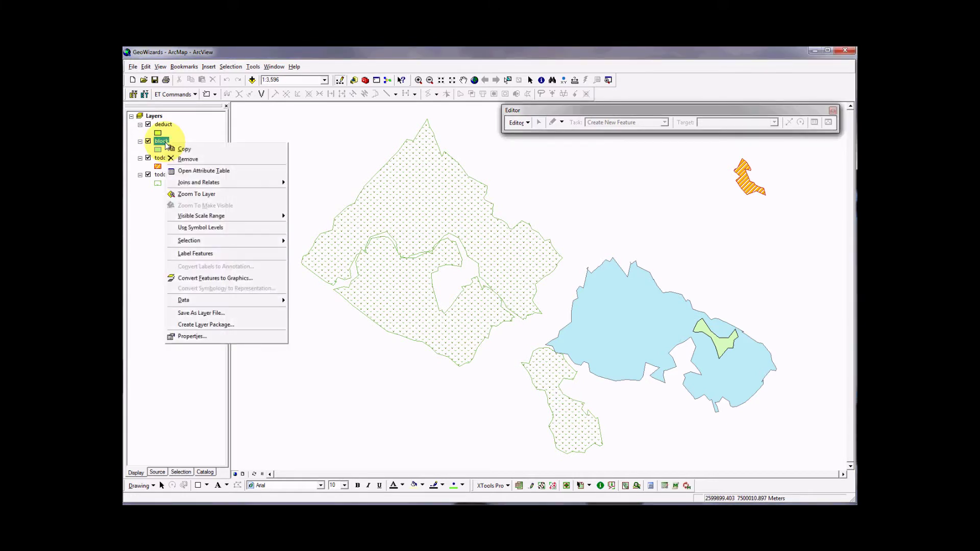
click(207, 195)
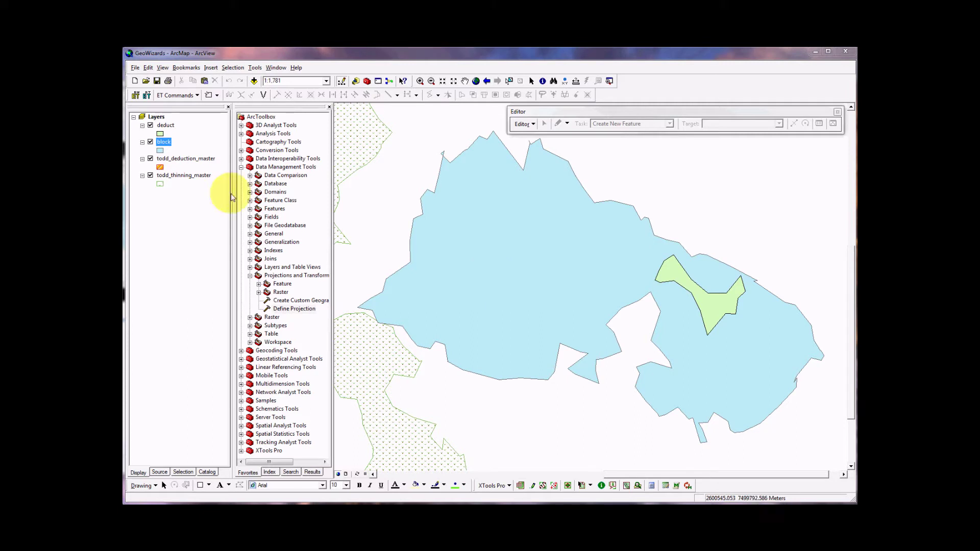
click(150, 125)
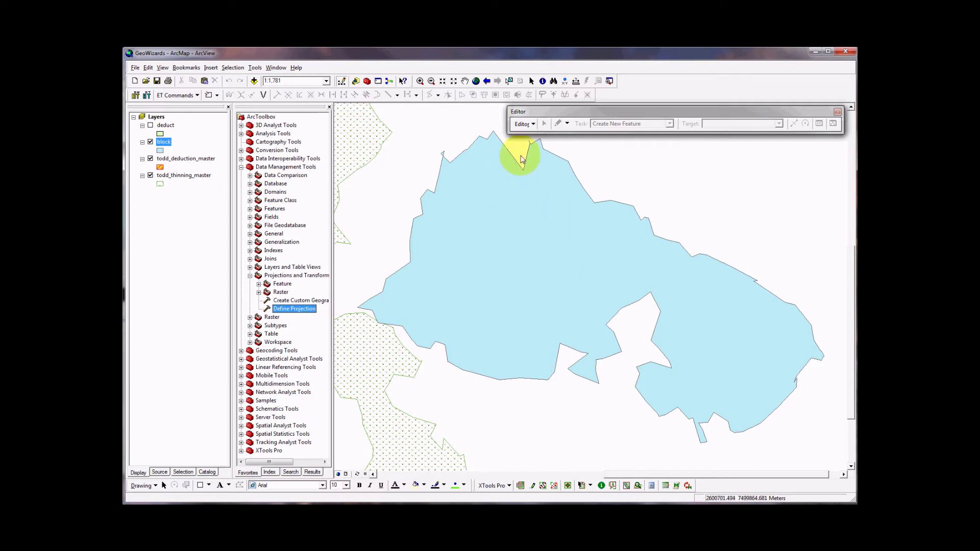
Step: Start an edit session on the Export folder source that lists the deduct and block layers
click(523, 124)
click(537, 138)
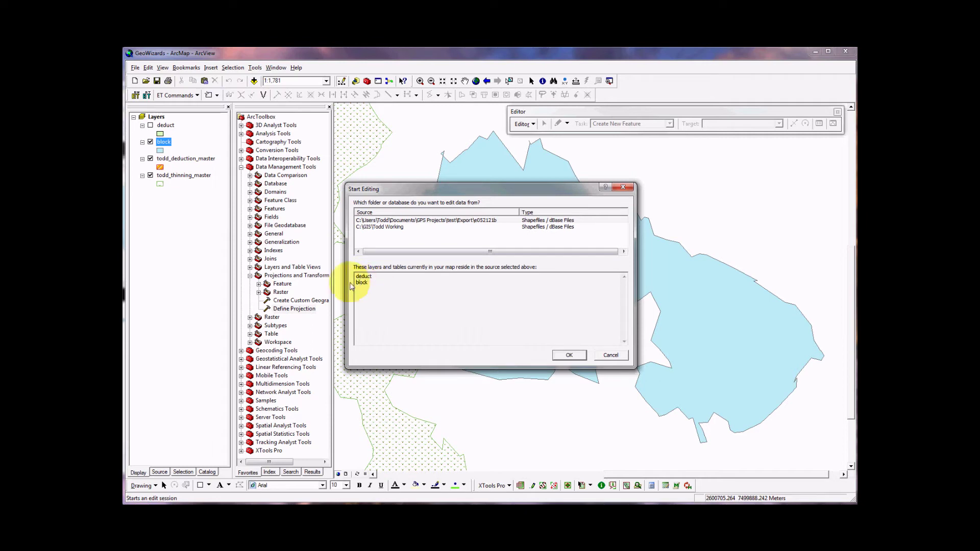
click(387, 228)
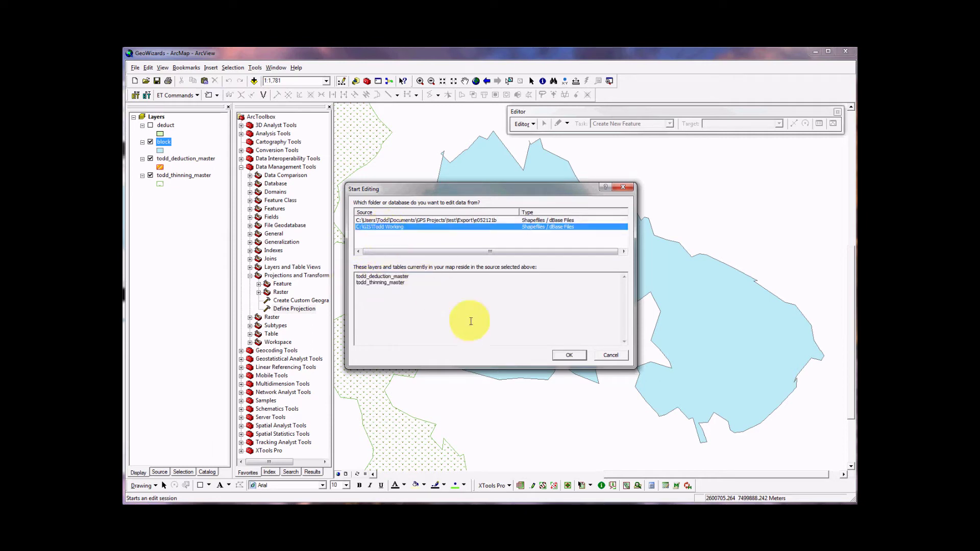
click(467, 220)
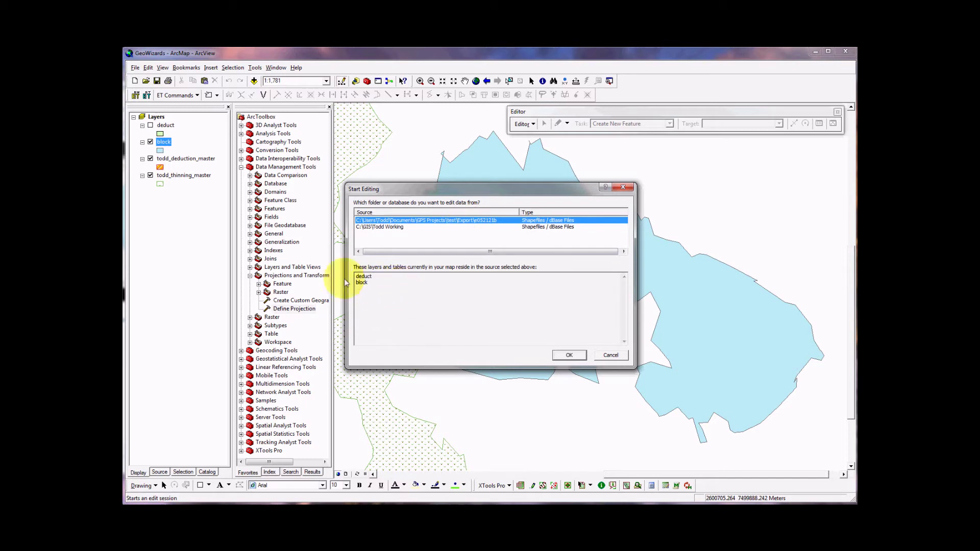
click(569, 355)
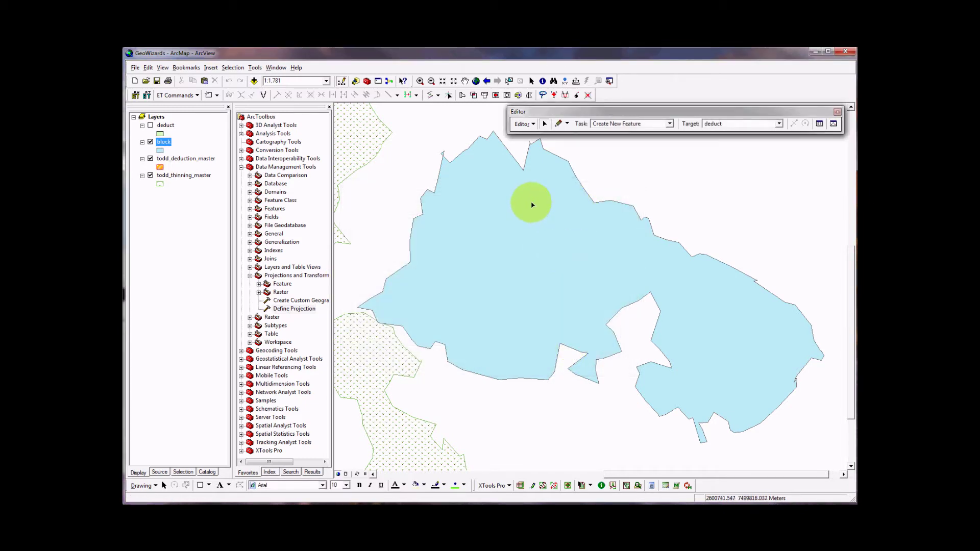
Step: Show the block polygon's vertices, zoom in on the top-edge spike, and delete its tip vertex
click(500, 197)
double_click(499, 197)
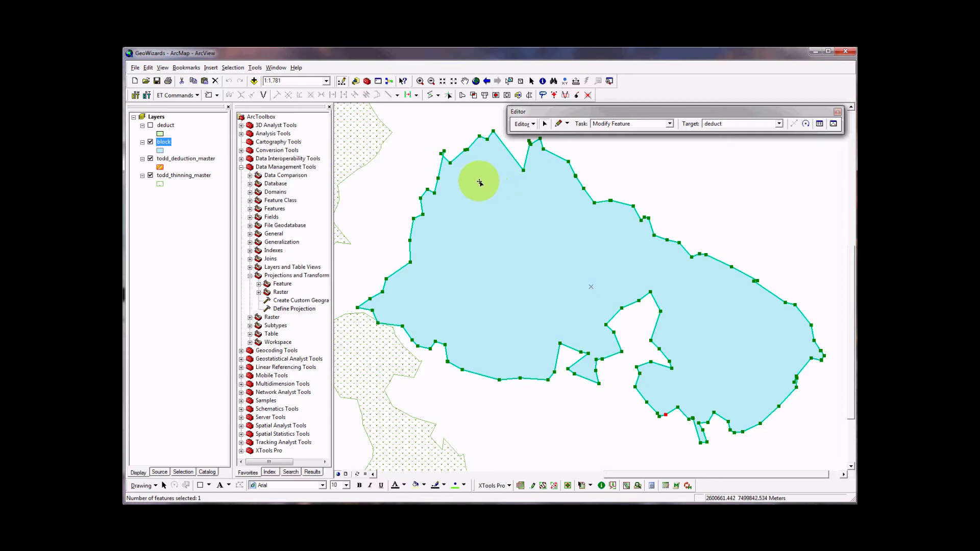
drag(534, 151, 531, 143)
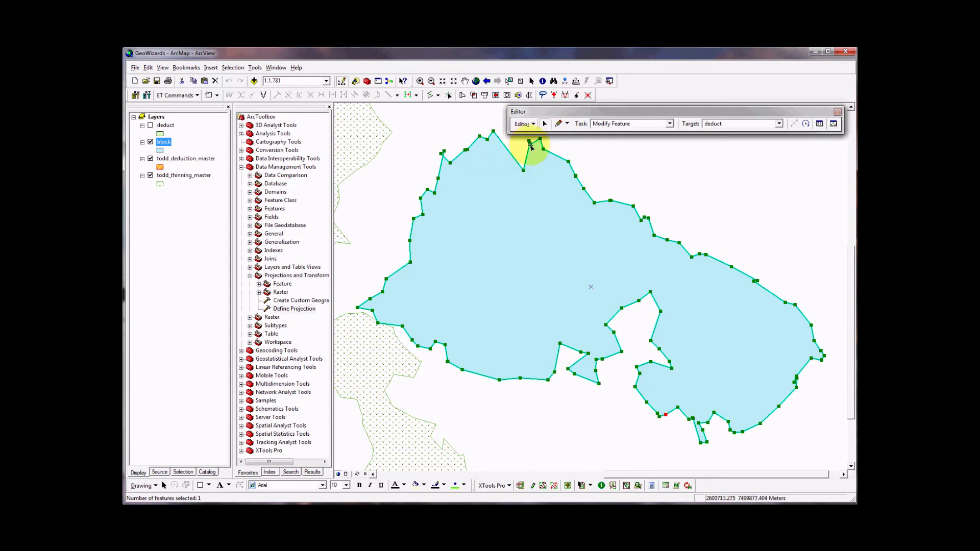
click(421, 81)
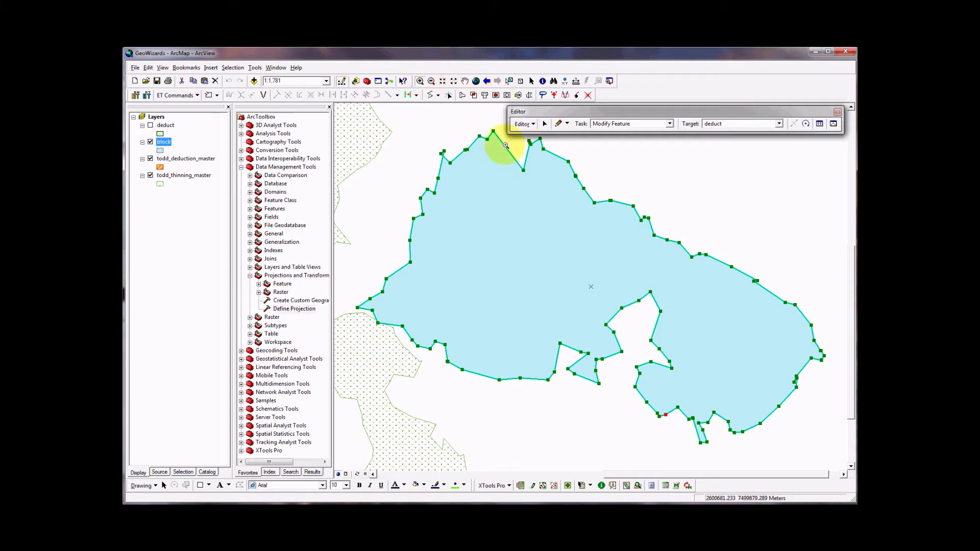
drag(545, 152, 546, 153)
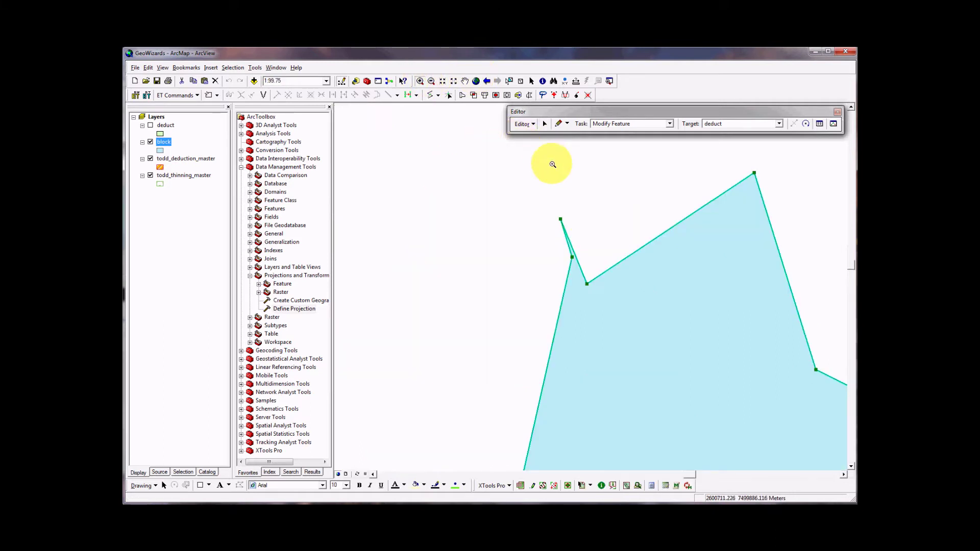
click(545, 125)
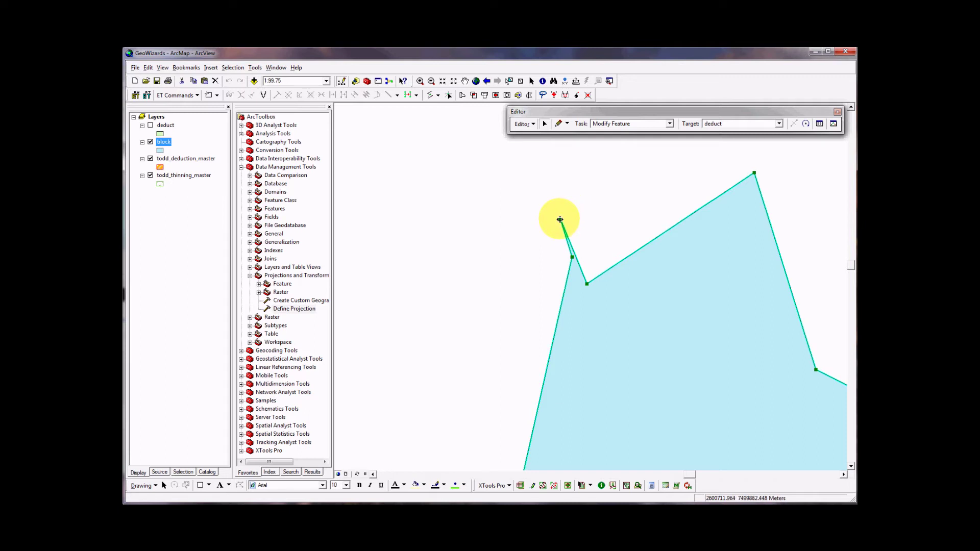
right_click(560, 219)
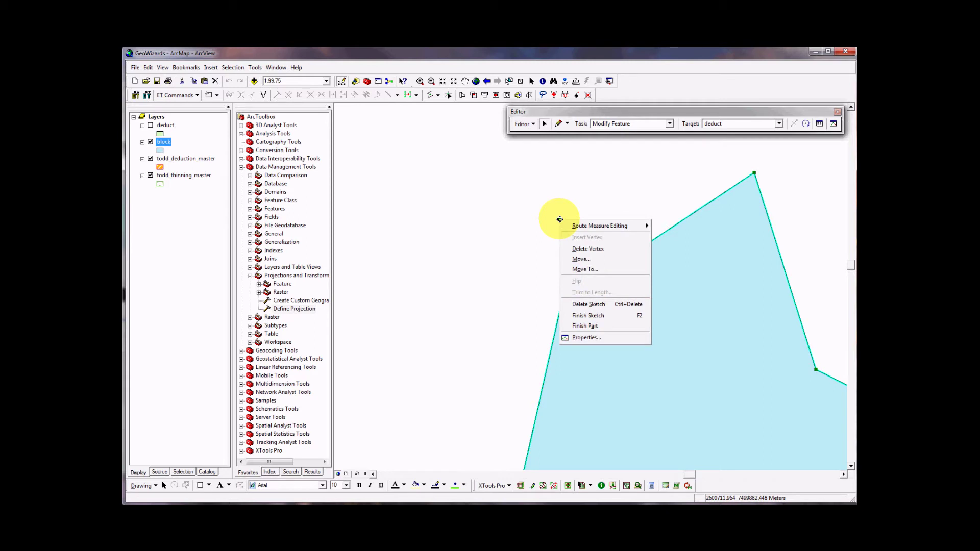
click(587, 249)
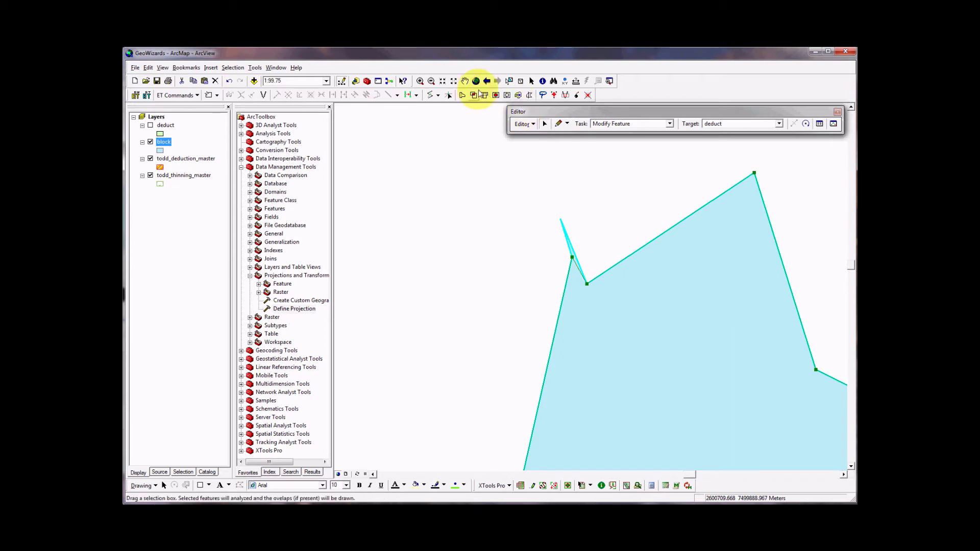
Step: Pan along the polygon edge to the next kink and delete its vertex
click(465, 81)
drag(744, 287, 507, 206)
drag(708, 362, 463, 261)
drag(702, 393, 542, 219)
drag(677, 383, 626, 232)
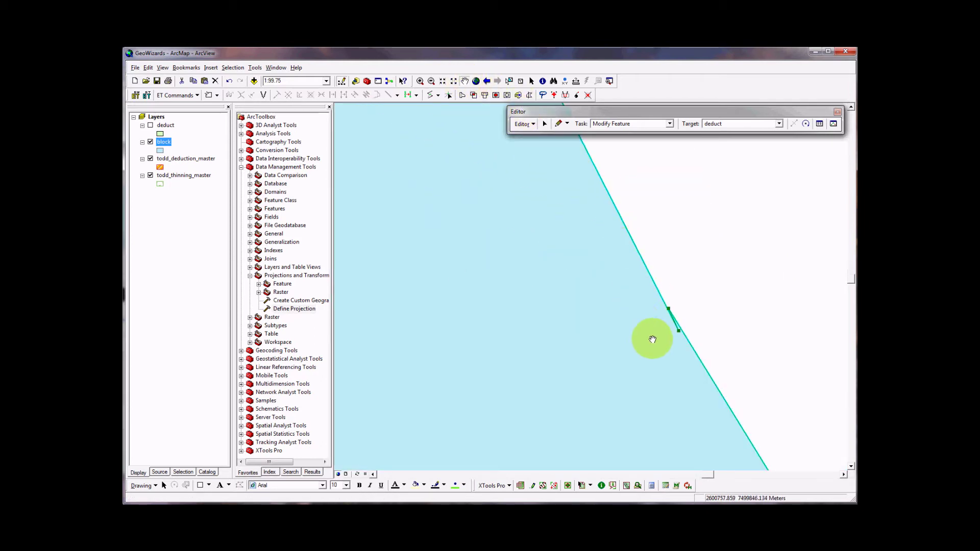
drag(652, 340, 595, 269)
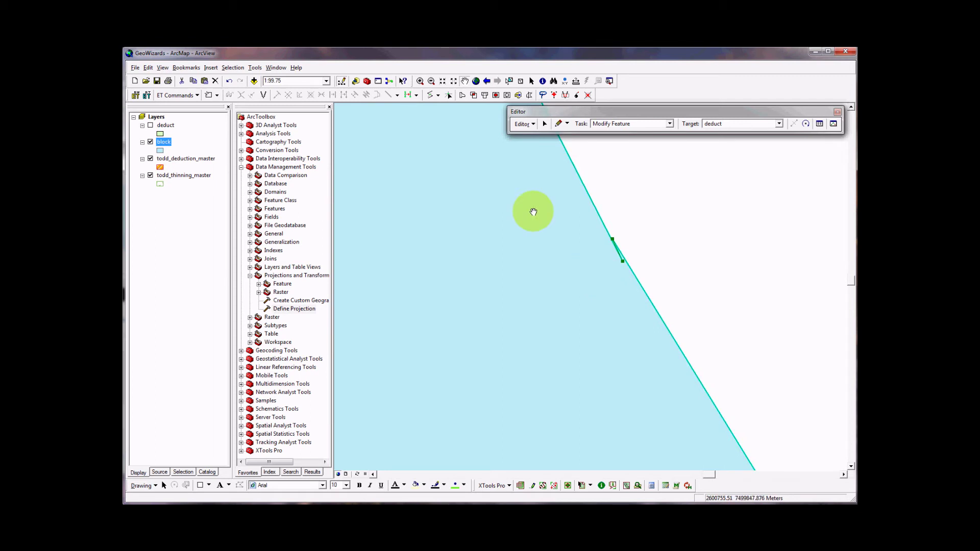
click(544, 125)
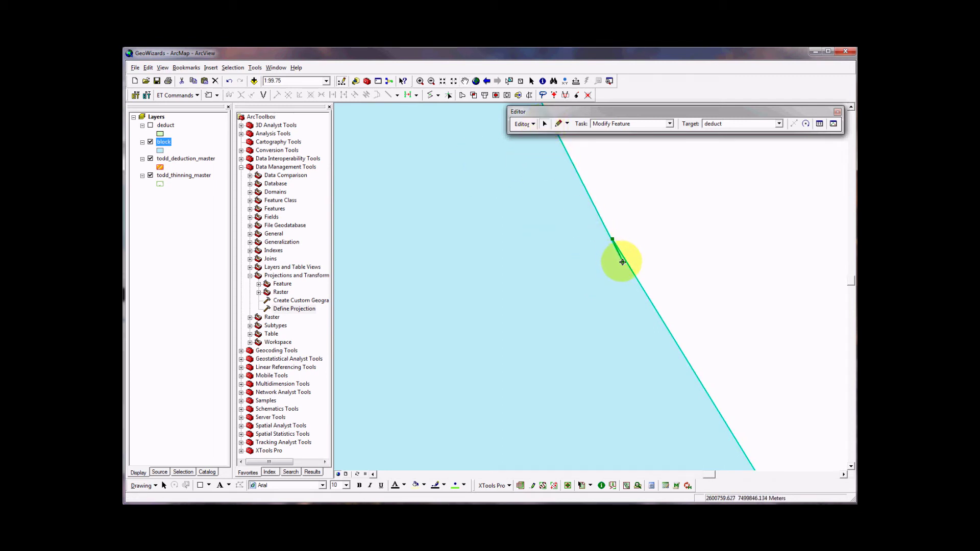
right_click(623, 262)
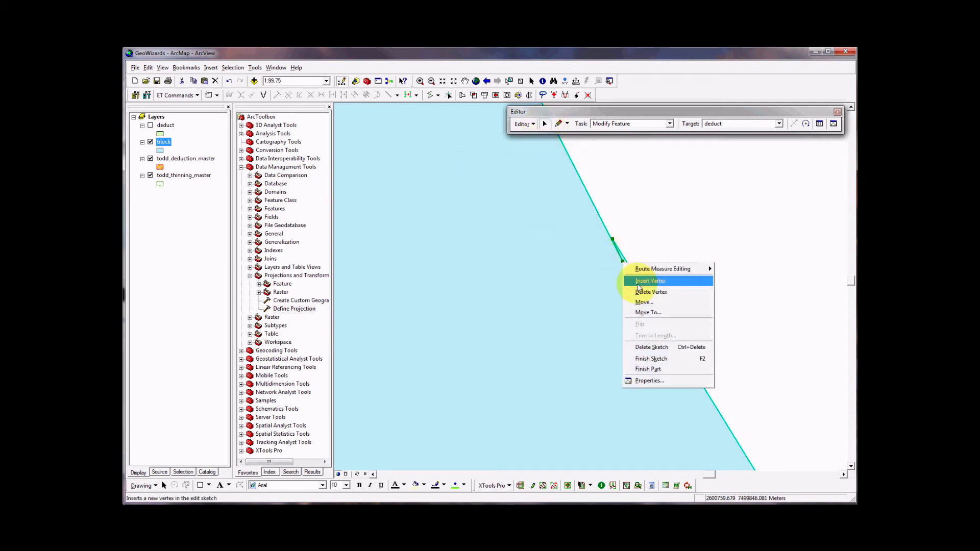
click(633, 287)
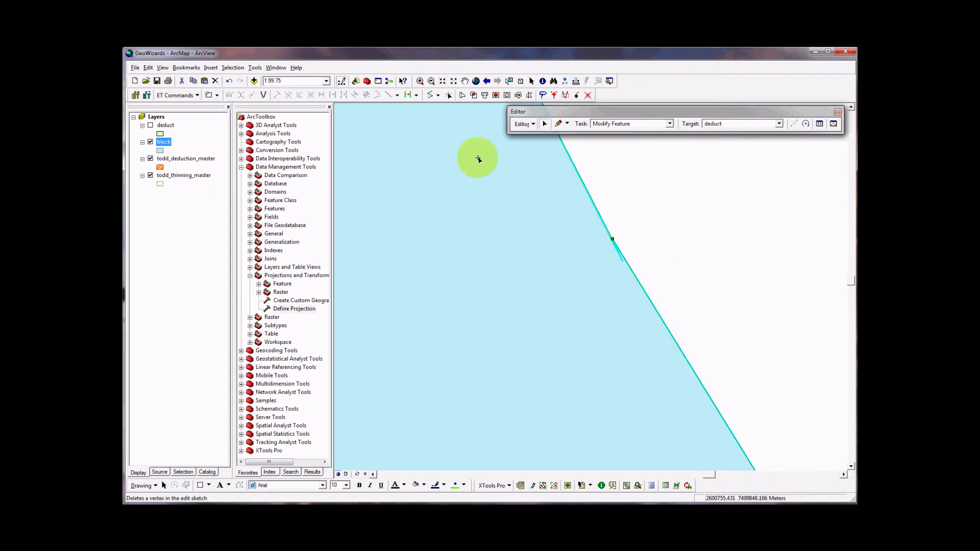
Step: Follow the boundary further and zoom in on the small notch near the lower right
click(466, 81)
drag(623, 372, 595, 302)
drag(792, 394, 705, 252)
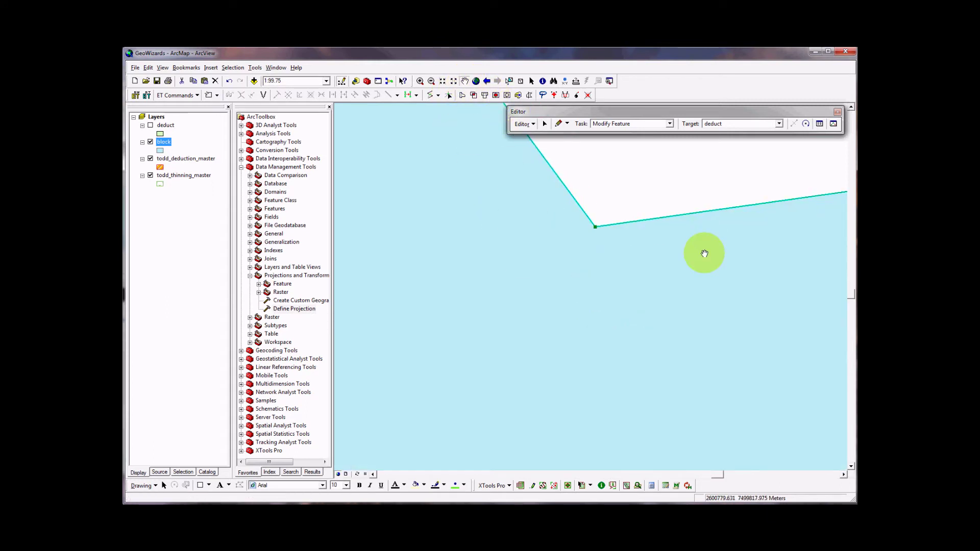
drag(803, 238, 652, 278)
drag(843, 337, 466, 265)
drag(555, 309, 439, 148)
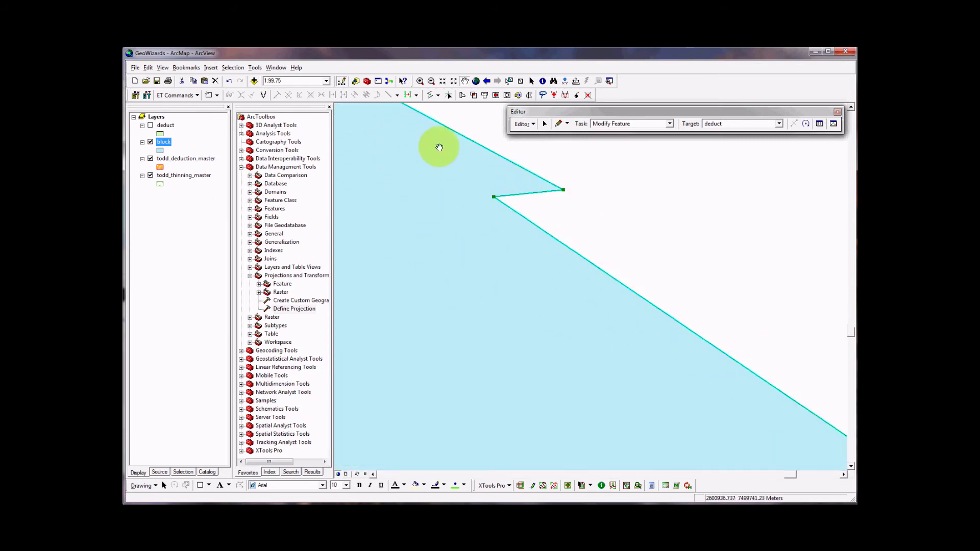
click(453, 81)
click(454, 81)
click(454, 81)
click(454, 81)
click(454, 81)
click(454, 81)
click(454, 82)
click(454, 82)
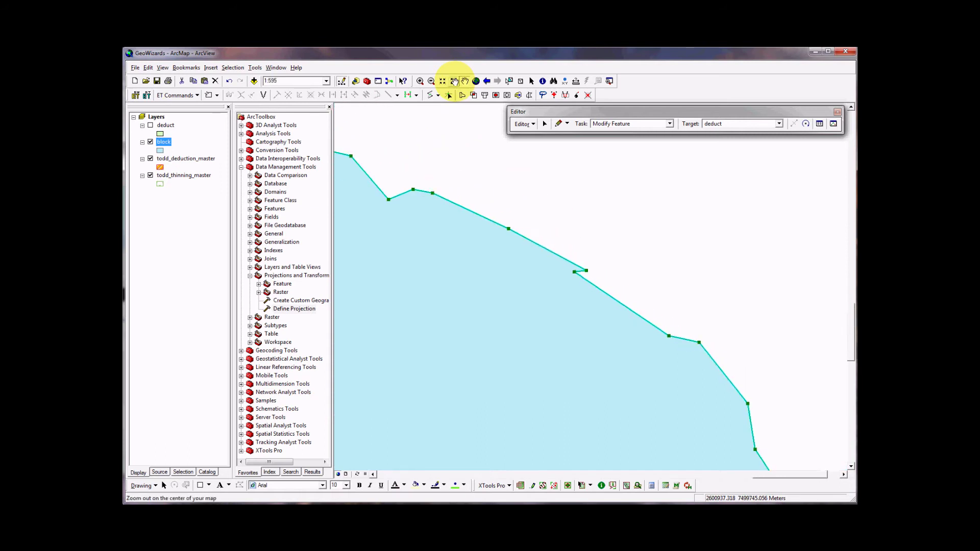
click(454, 81)
click(454, 81)
click(454, 81)
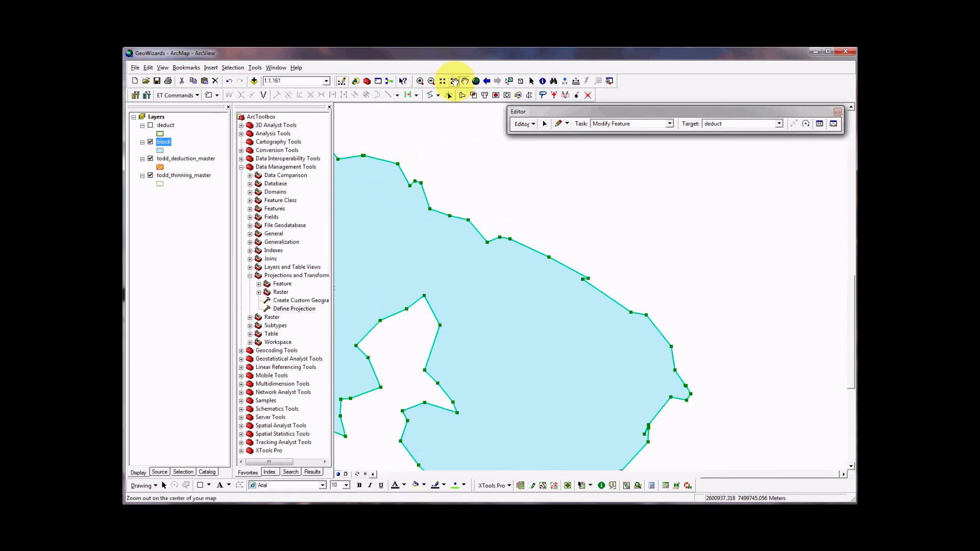
click(420, 81)
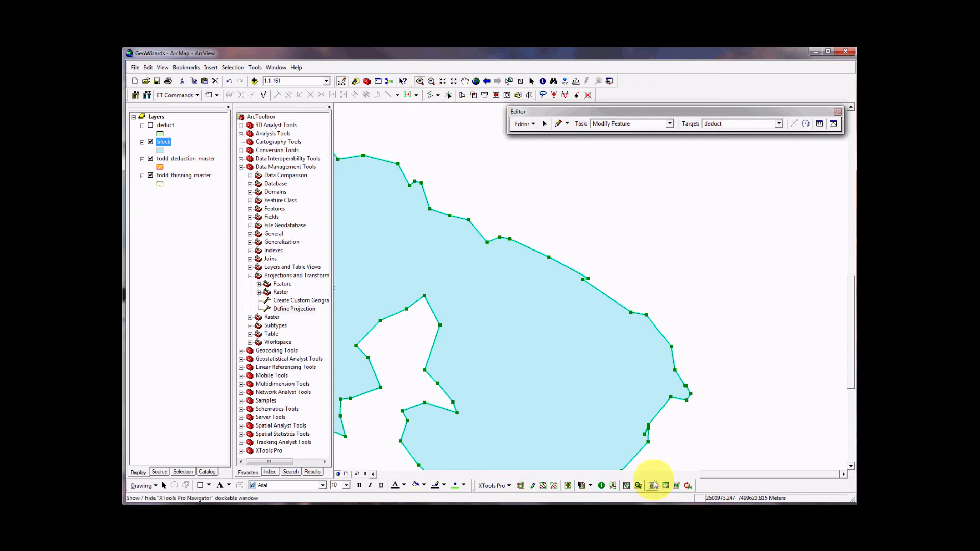
drag(623, 405, 668, 453)
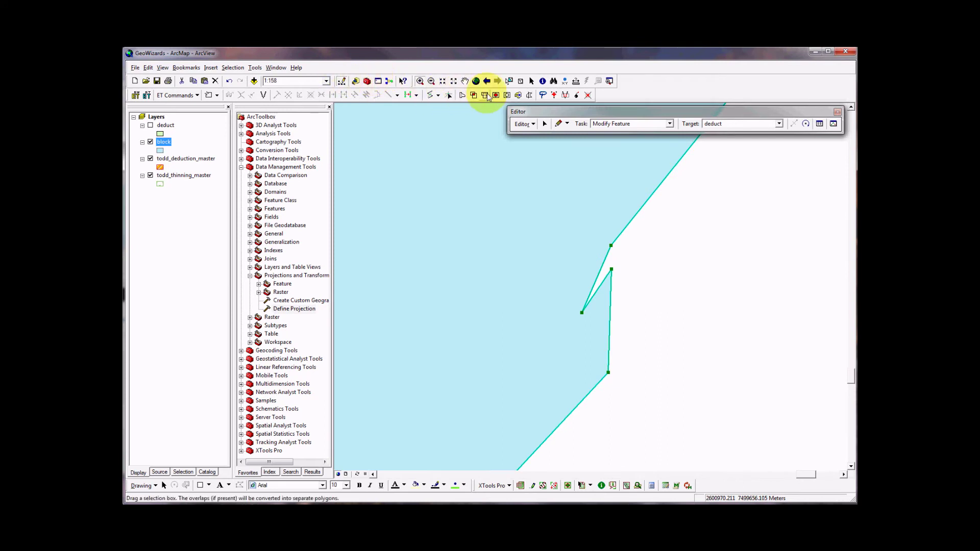
Step: Delete the vertex at the spike's tip, then pan to another stretch of the boundary
click(555, 125)
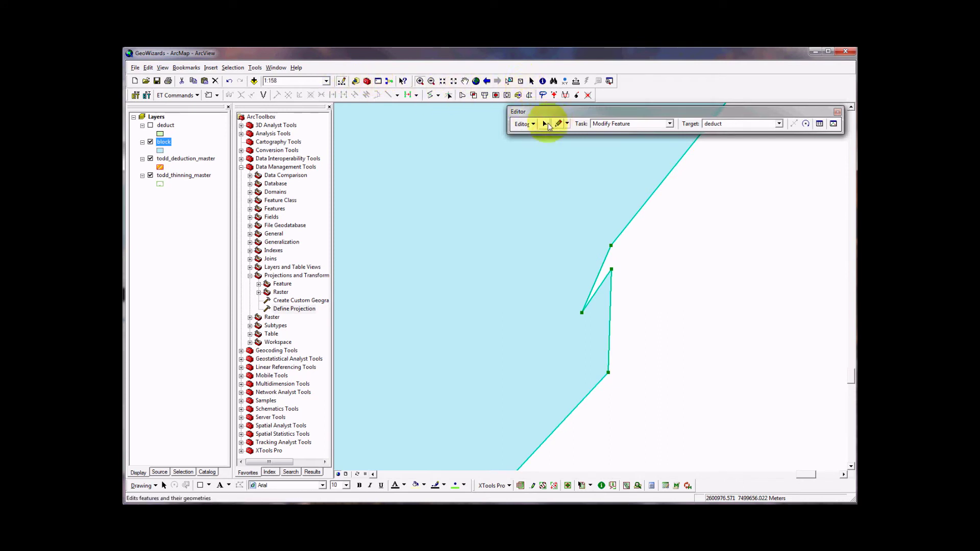
right_click(583, 313)
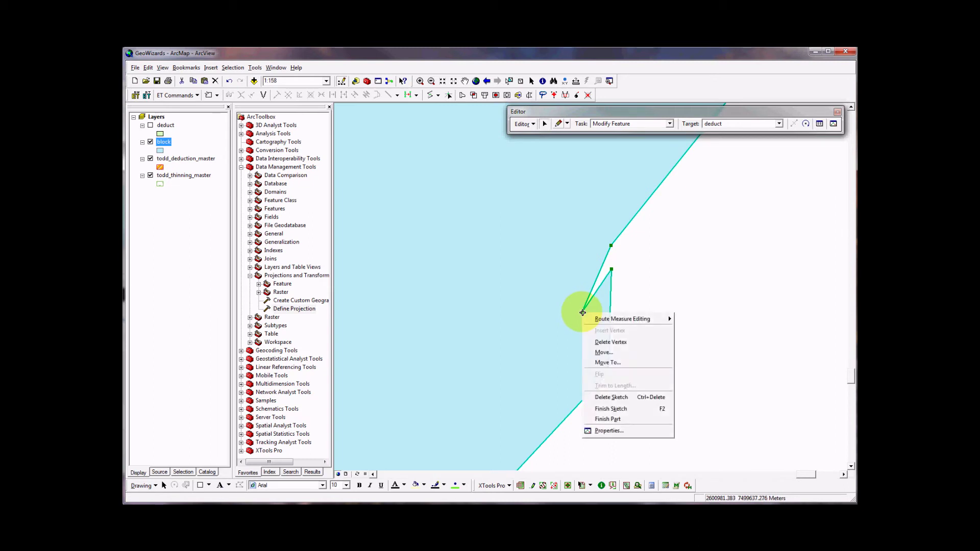
click(598, 343)
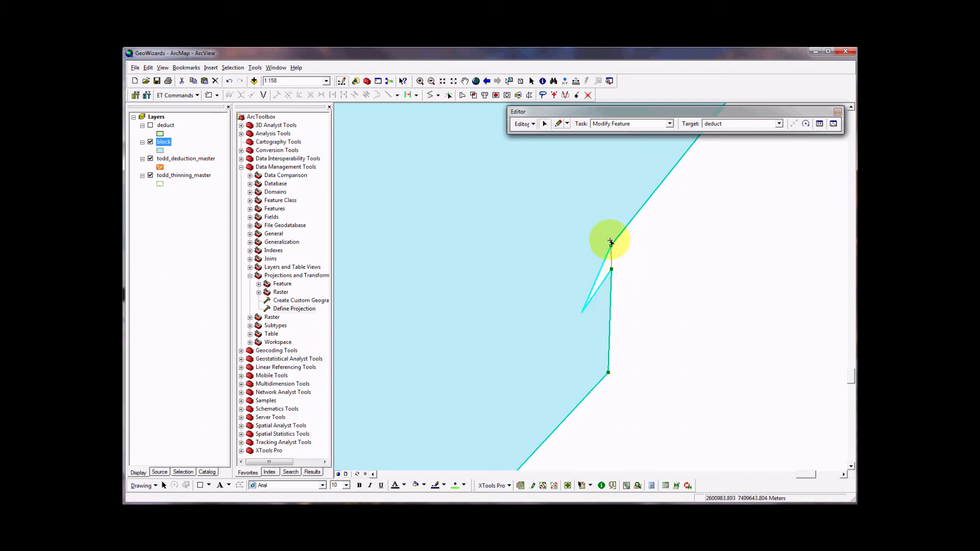
click(466, 82)
drag(505, 345, 625, 273)
Step: Zoom in on the suspect vertex beside a polygon corner and delete it
drag(540, 374, 575, 233)
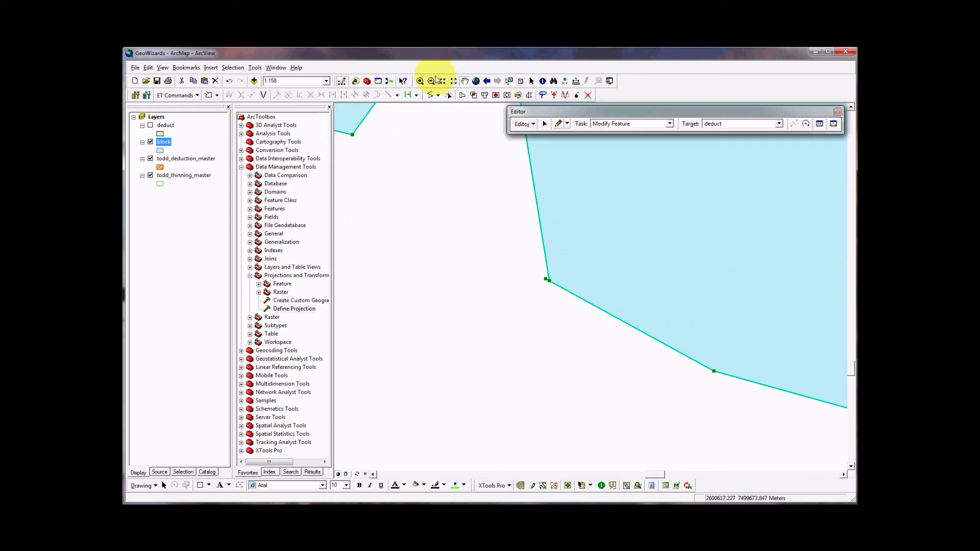
click(420, 81)
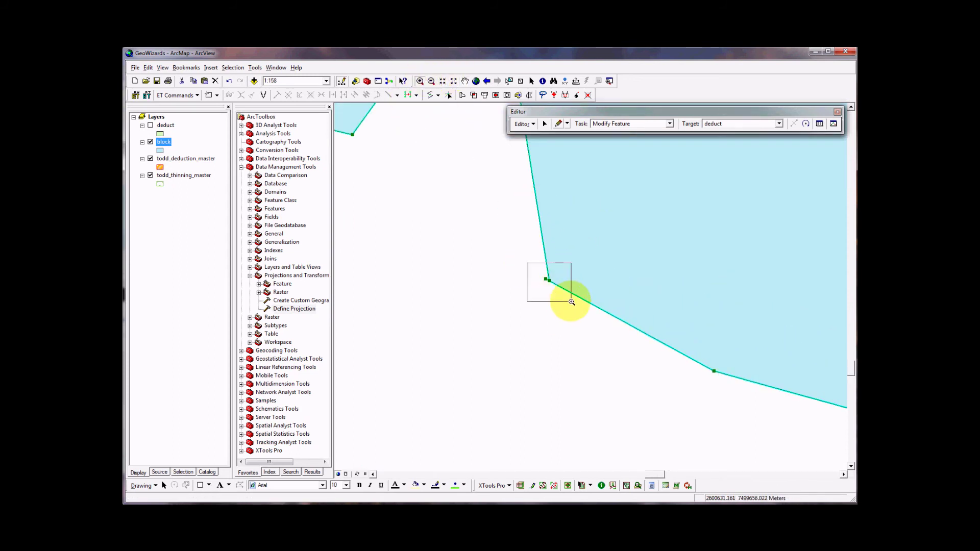
drag(572, 302, 572, 302)
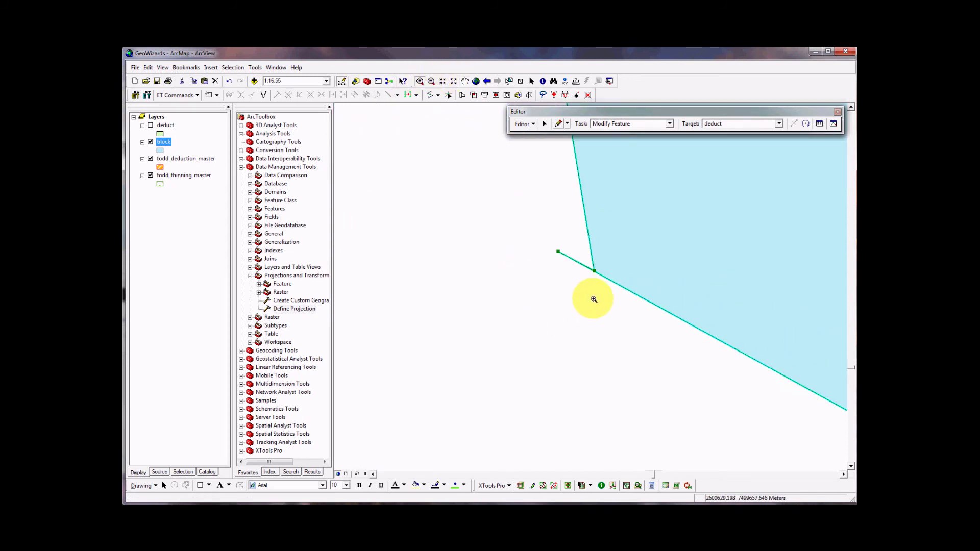
click(545, 125)
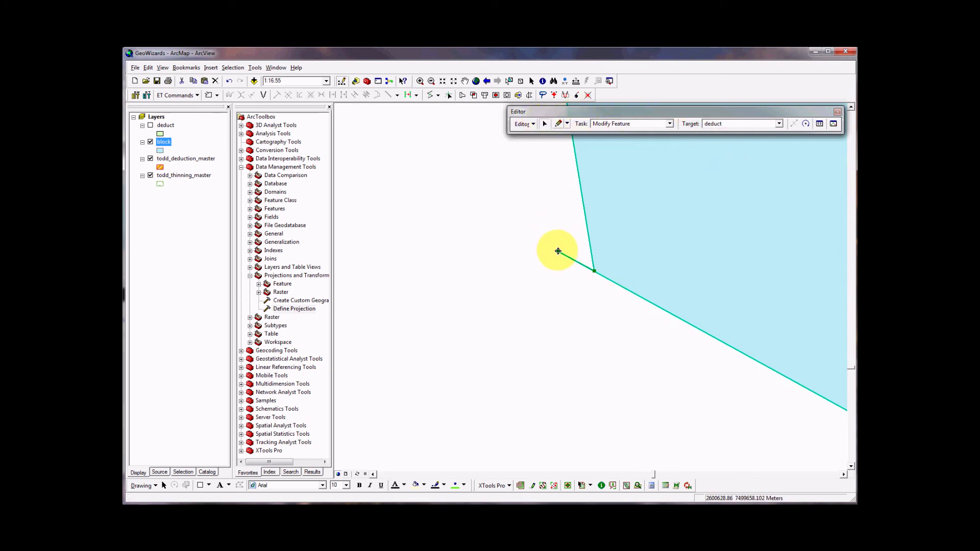
right_click(558, 252)
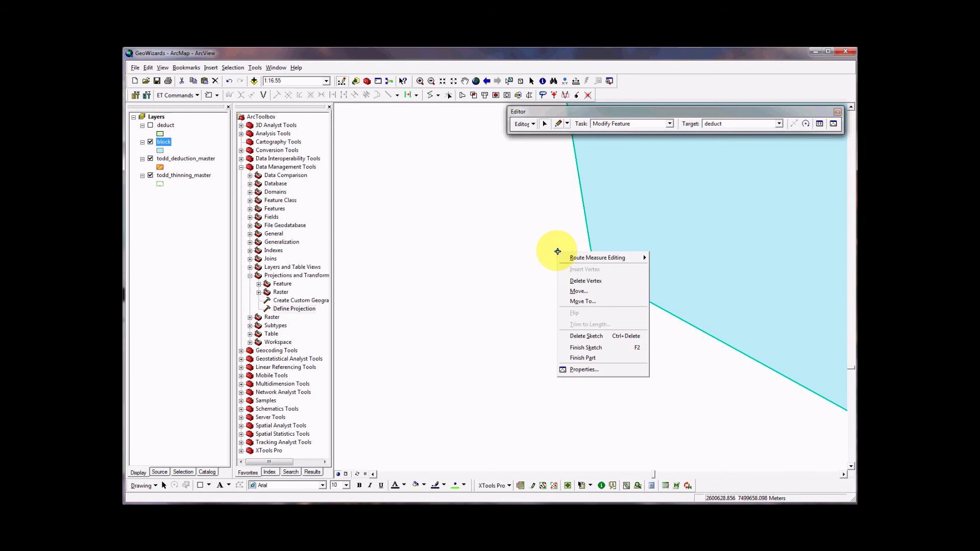
click(582, 281)
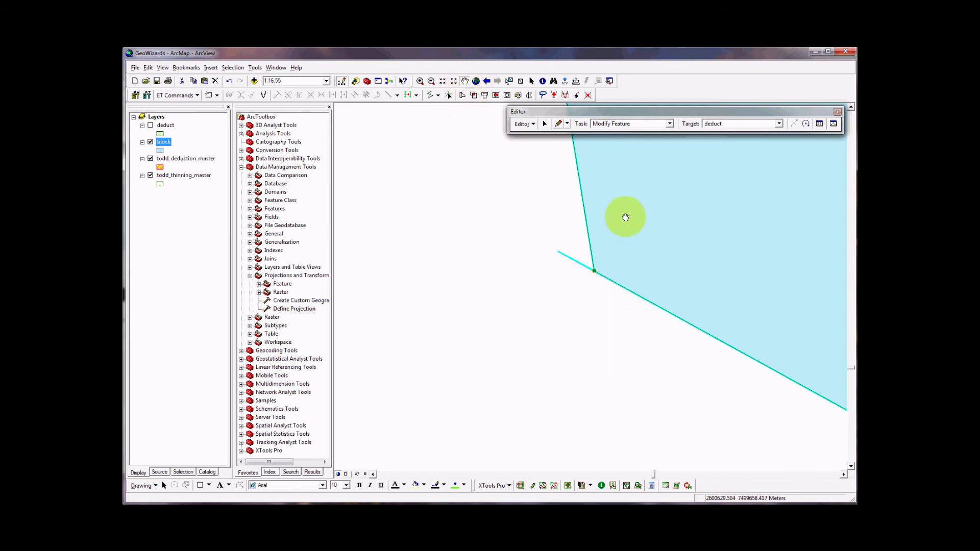
drag(626, 218, 566, 372)
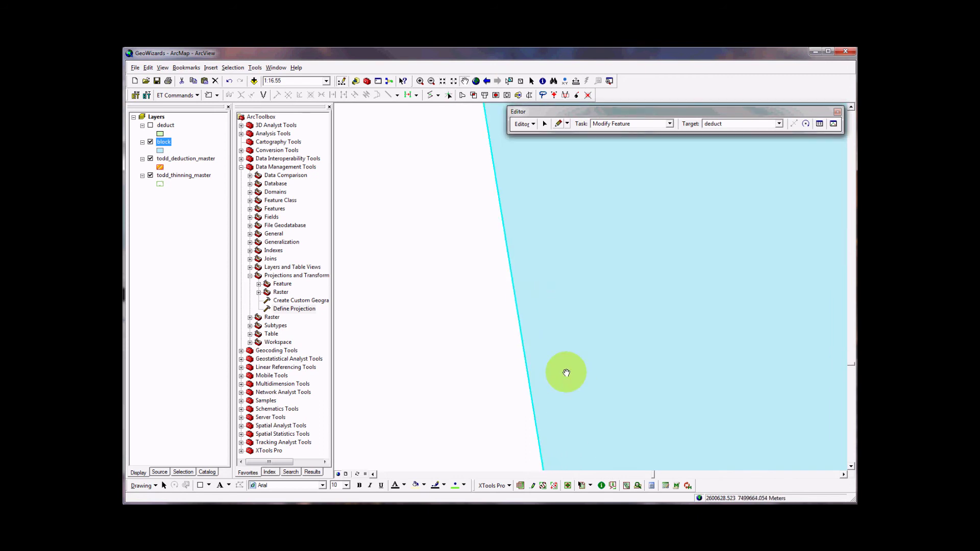
Step: Follow the boundary from the corner past the notch to the long diagonal edge, checking for spikes
click(454, 82)
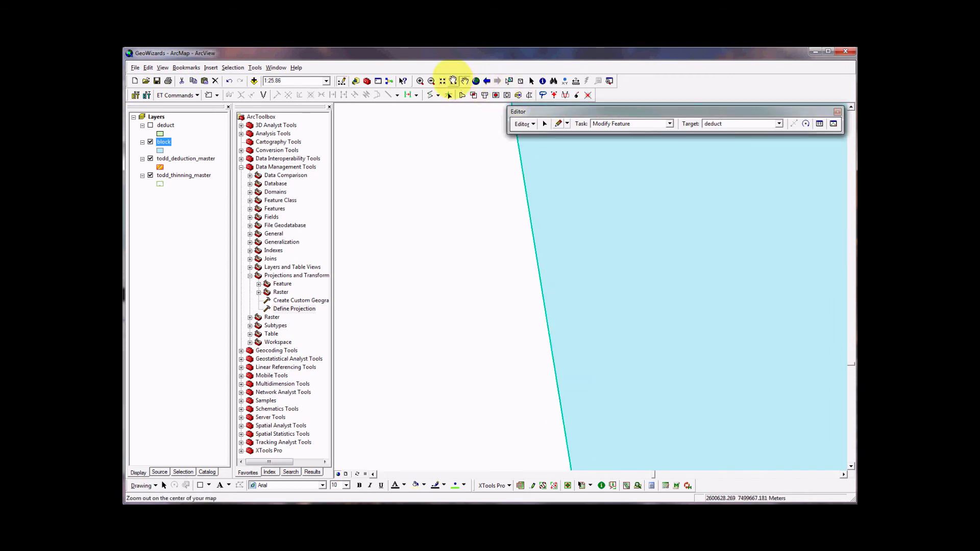
click(454, 82)
click(454, 81)
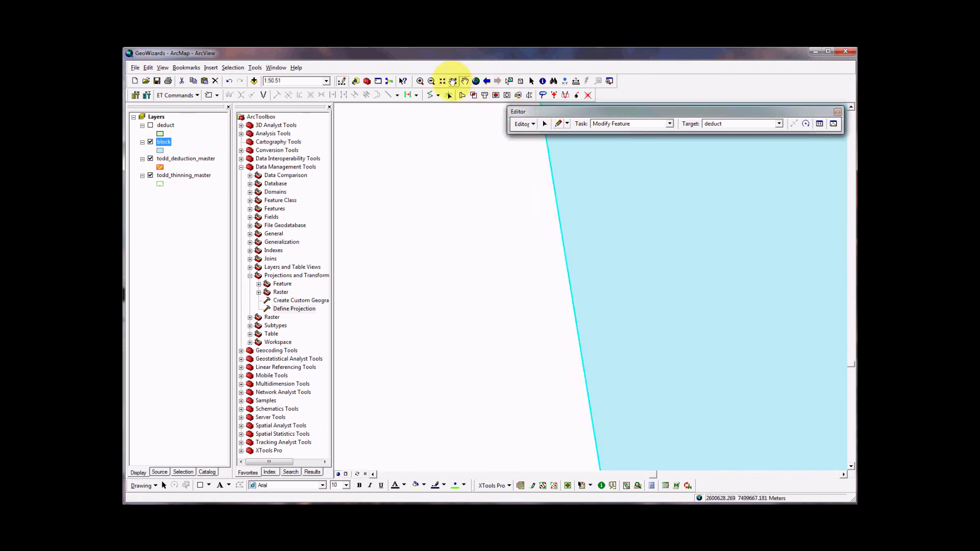
drag(563, 236, 544, 207)
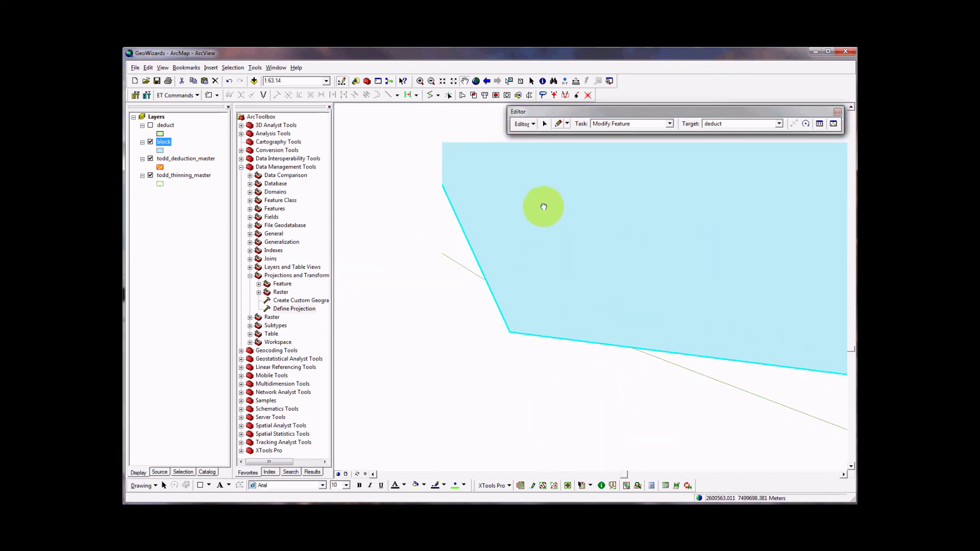
drag(510, 175, 690, 283)
drag(653, 257, 650, 442)
drag(639, 273, 612, 446)
drag(620, 213, 558, 449)
drag(715, 297, 581, 328)
drag(596, 237, 632, 466)
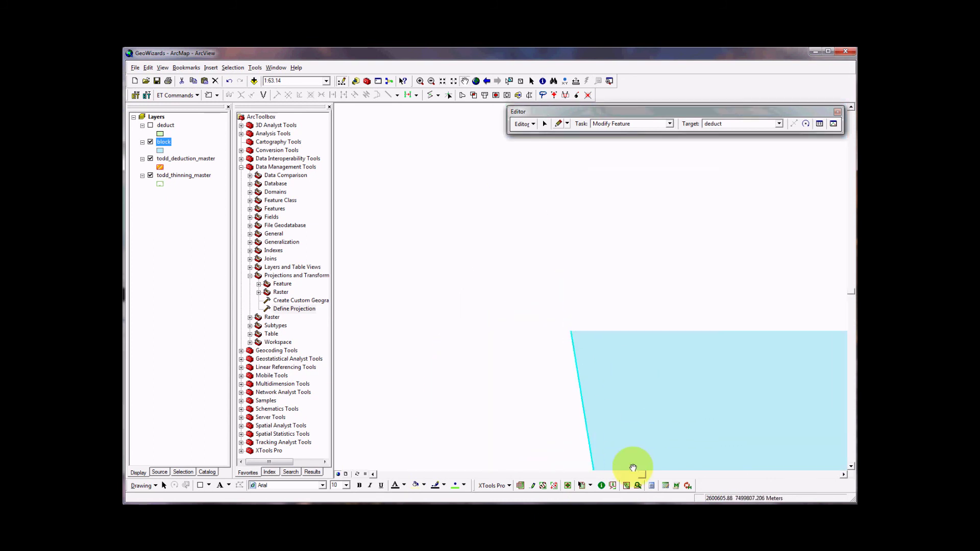
drag(645, 204, 536, 425)
drag(602, 332, 591, 388)
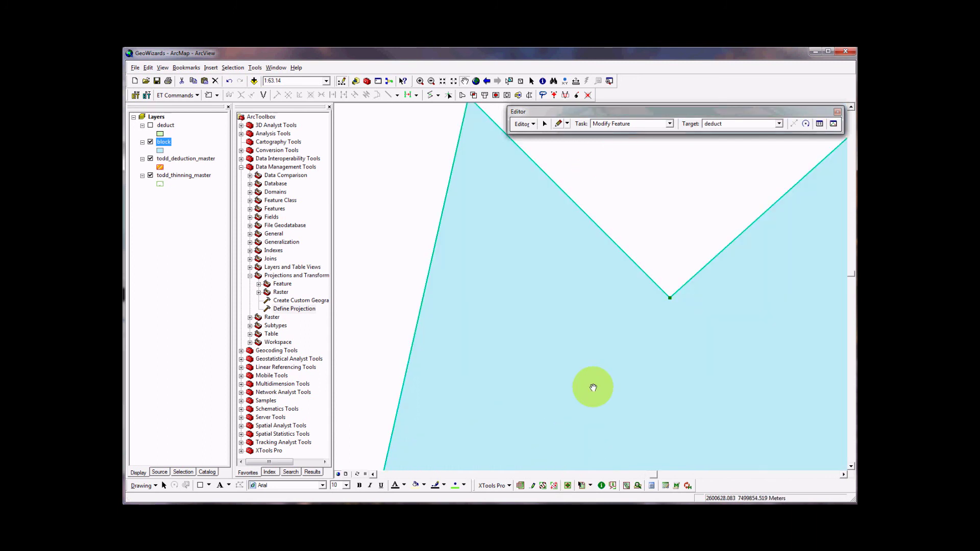
drag(551, 277, 808, 384)
drag(573, 436, 609, 369)
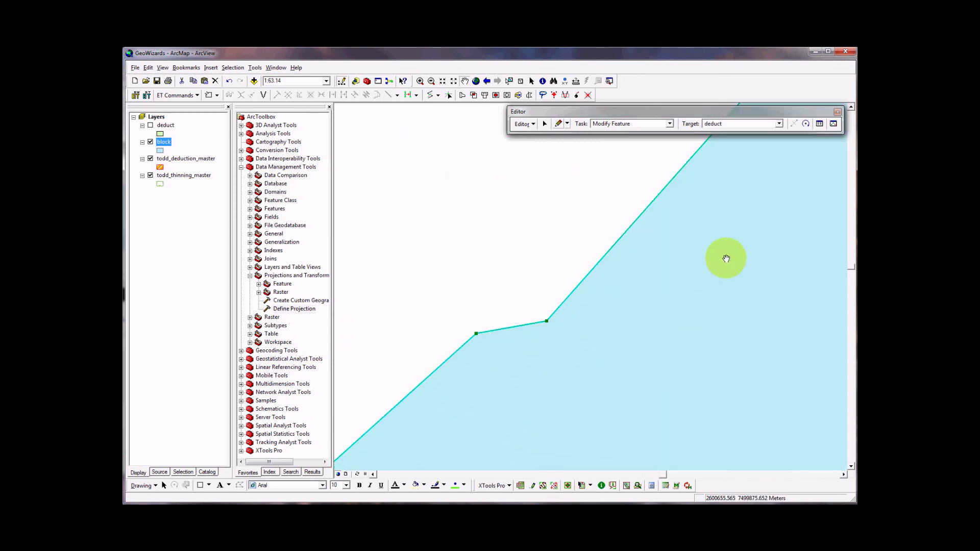
drag(726, 258, 487, 435)
drag(763, 244, 526, 384)
drag(703, 399, 390, 239)
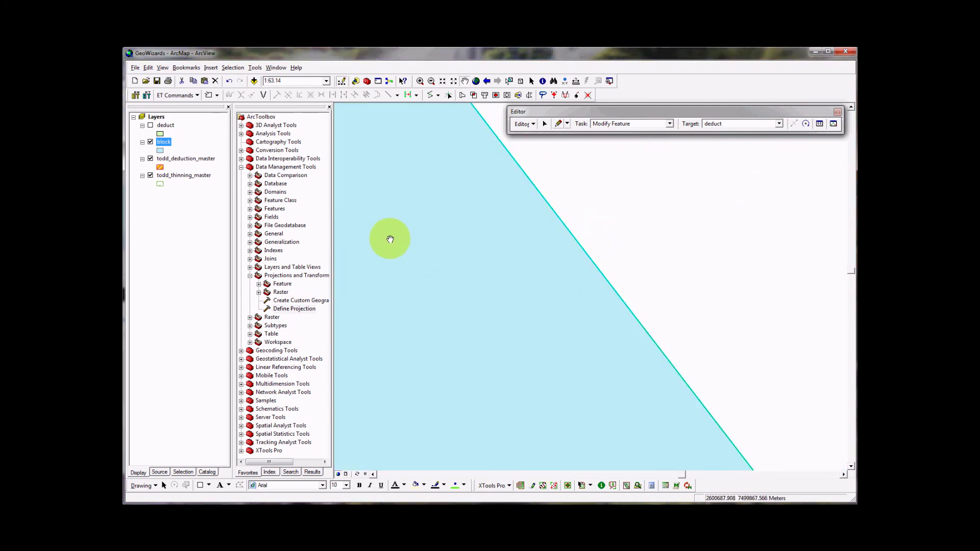
Step: Zoom out step by step to see more of the polygon's boundary
click(431, 82)
click(446, 269)
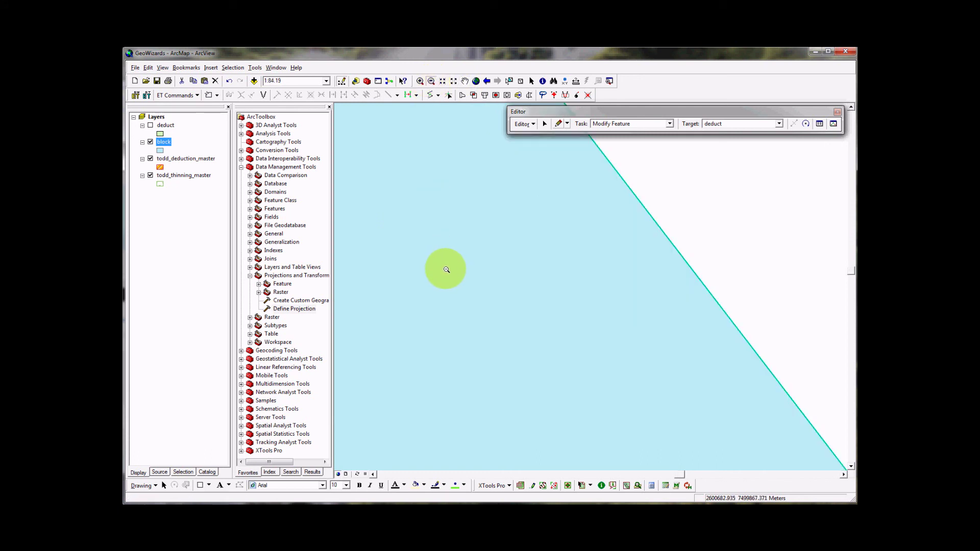
click(446, 270)
click(446, 269)
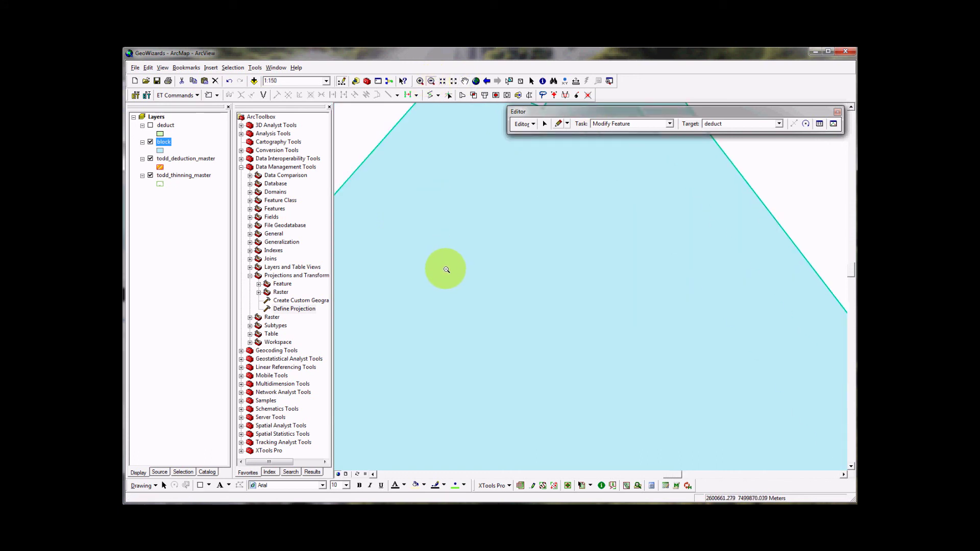
click(510, 290)
click(571, 310)
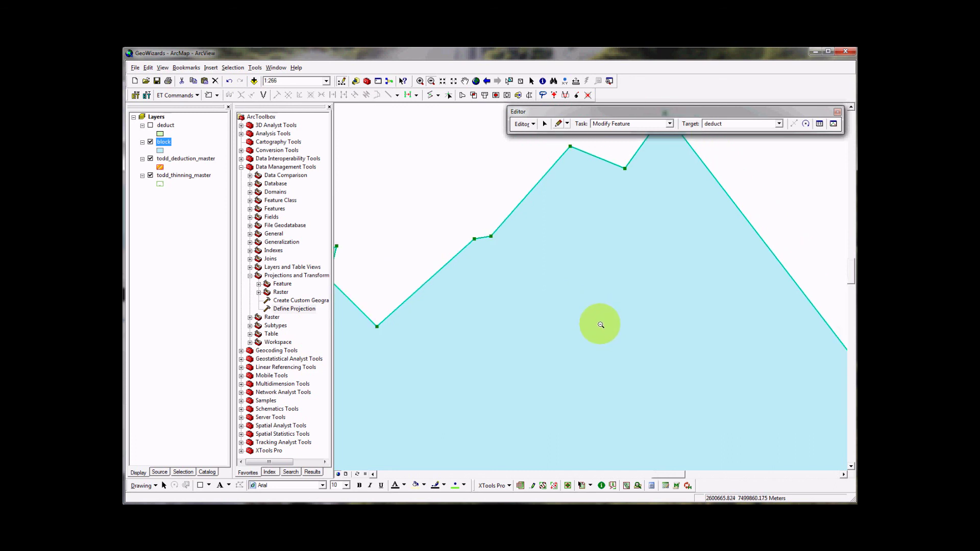
click(599, 326)
click(620, 335)
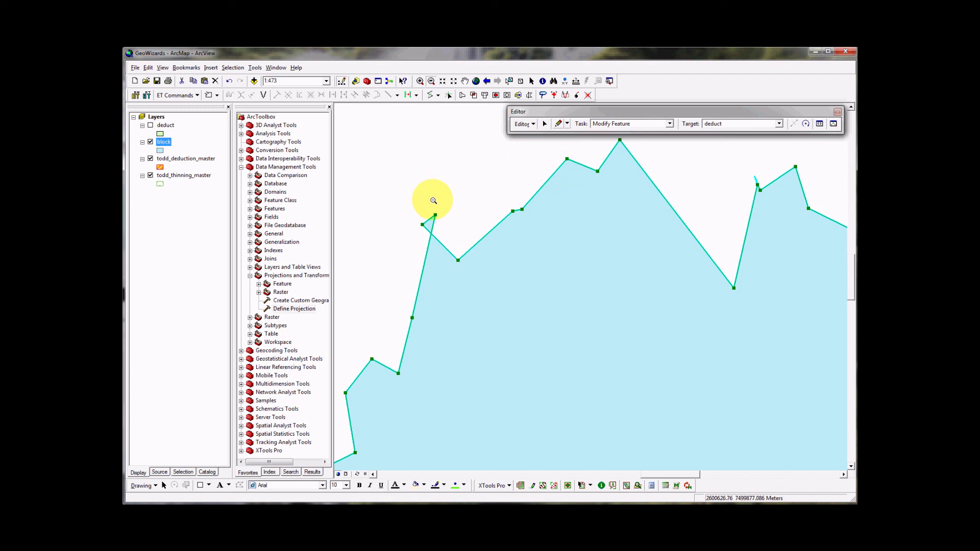
Step: Stop editing and save the vertex deletions to the block polygon
click(531, 126)
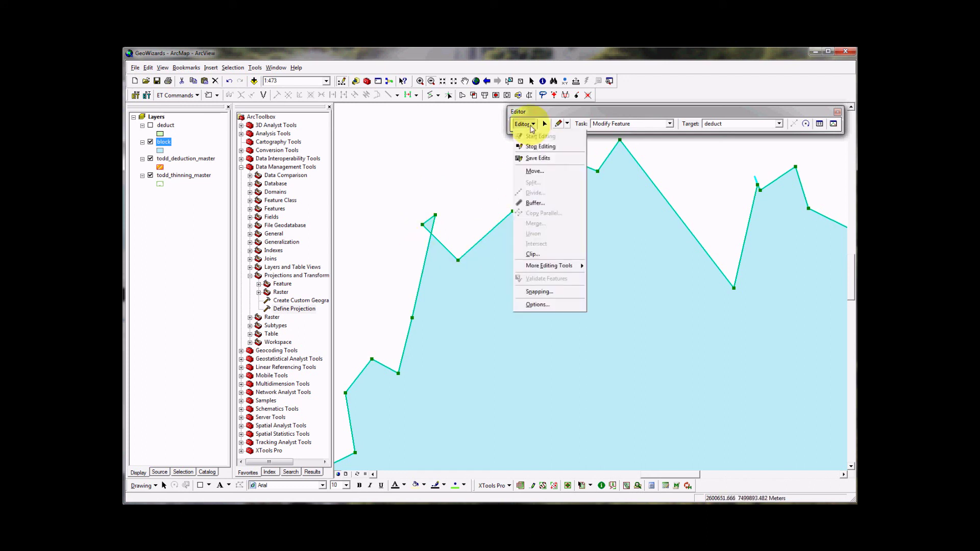
click(530, 148)
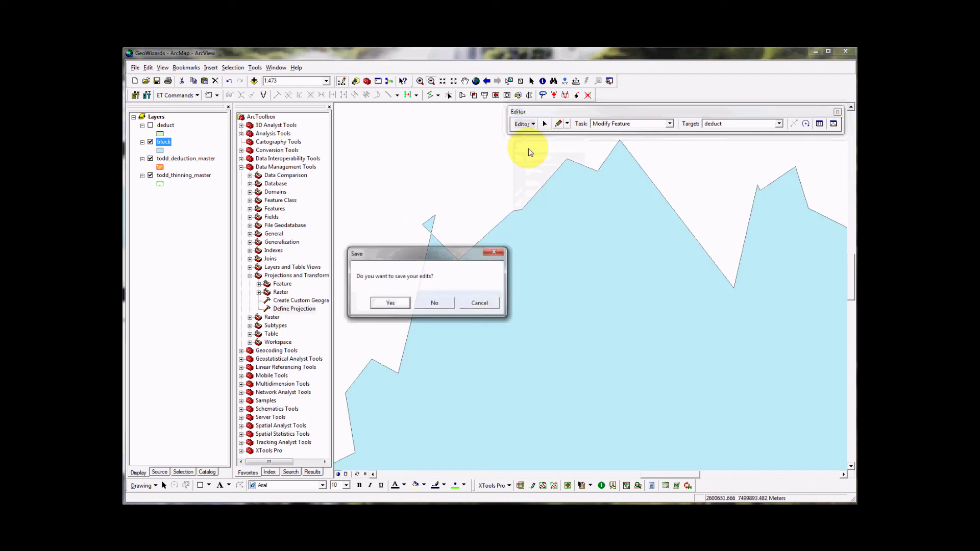
click(388, 304)
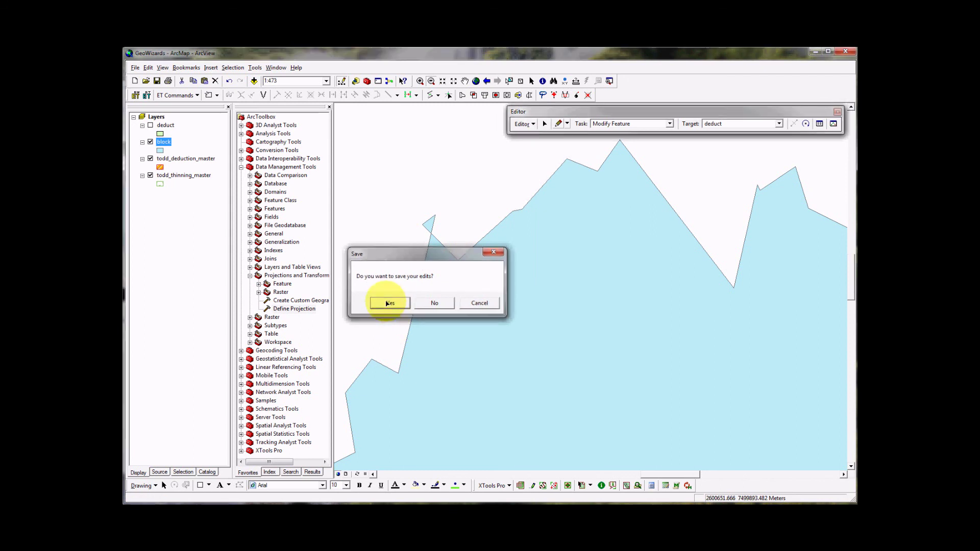